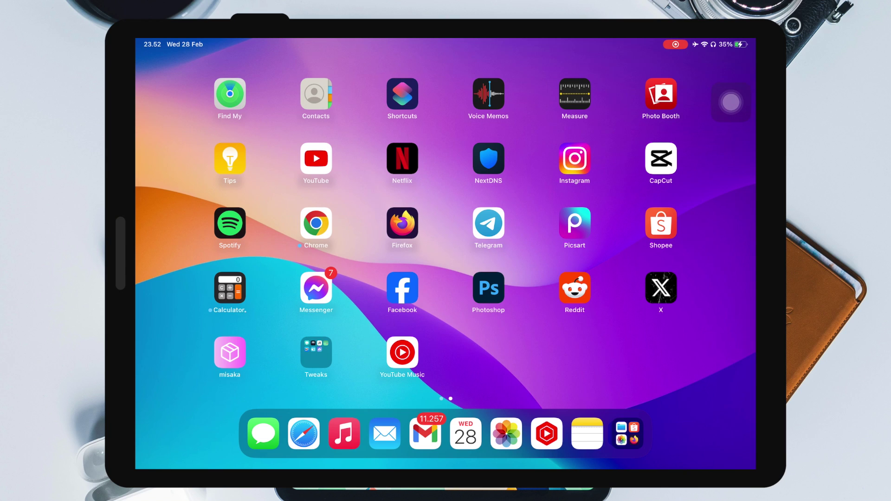
Open the decrypt.day website in Safari
click(304, 434)
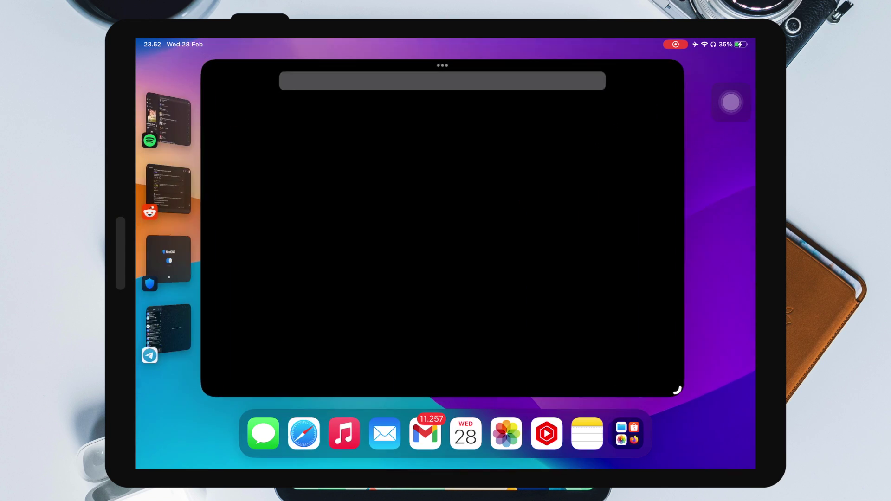
click(446, 75)
text(dec)
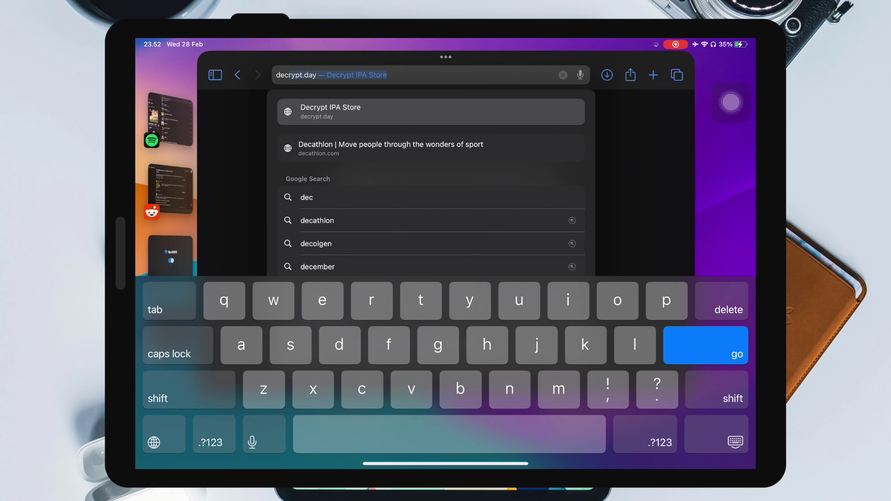
key(Return)
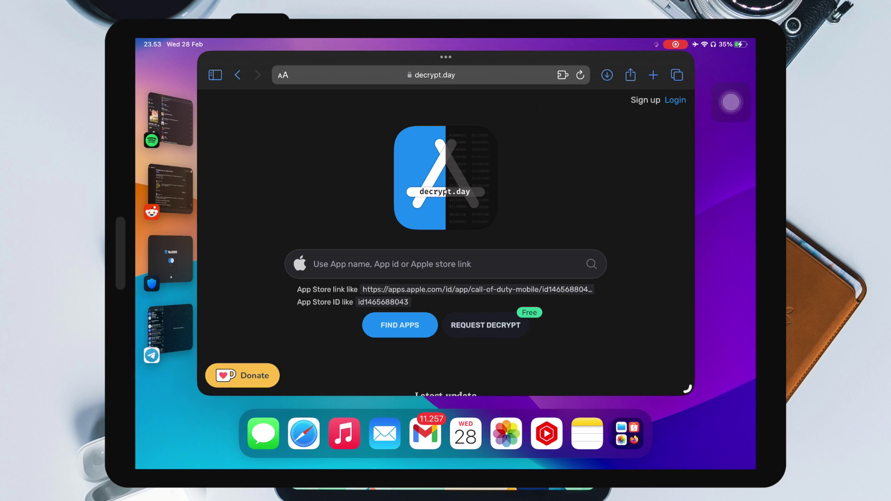
Search decrypt.day for 'whatsa' and download the WhatsApp Messenger 24.4.4 IPA
scroll(446, 232, down, 2)
click(392, 210)
text(whatsa)
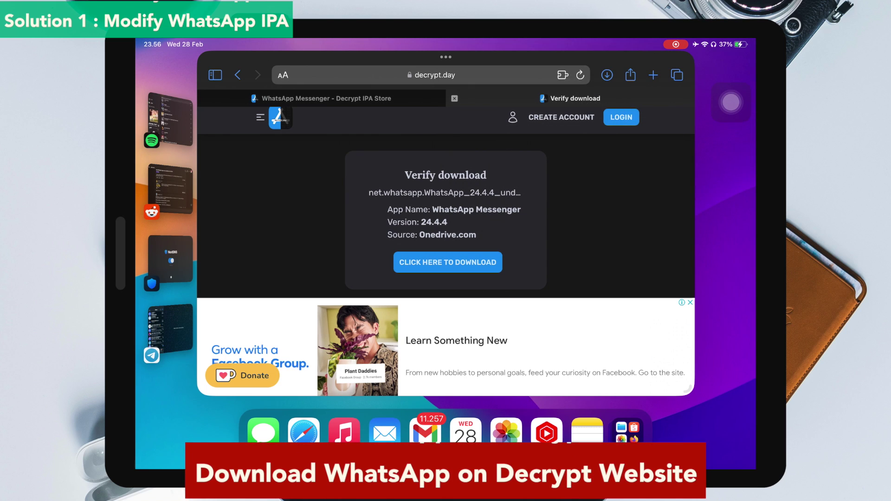
key(super+h)
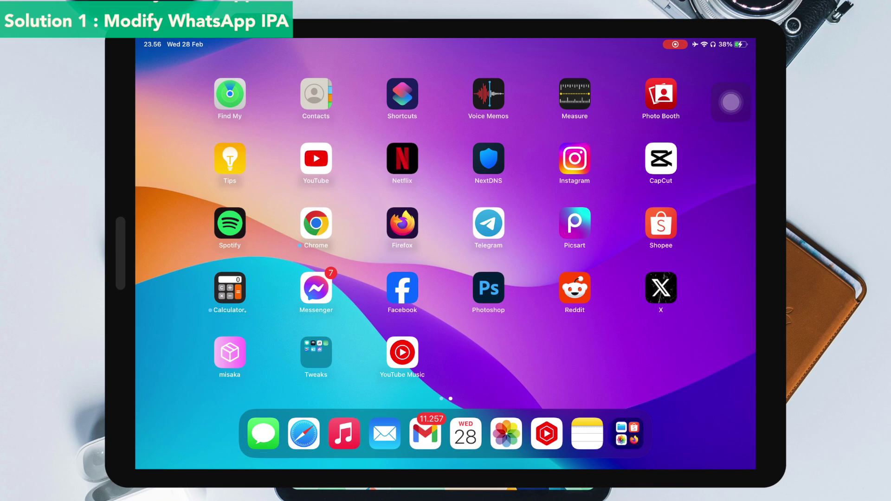
Open the Files app through Spotlight search
key(super+space)
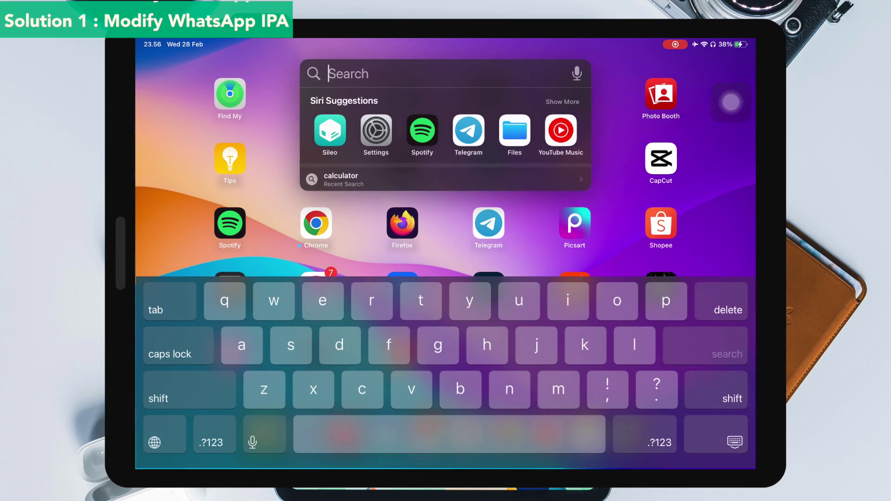
text(files)
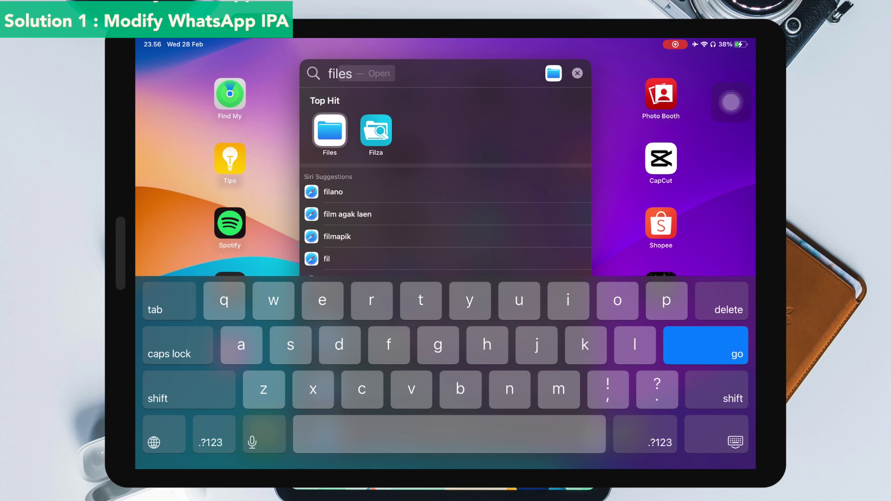
key(Return)
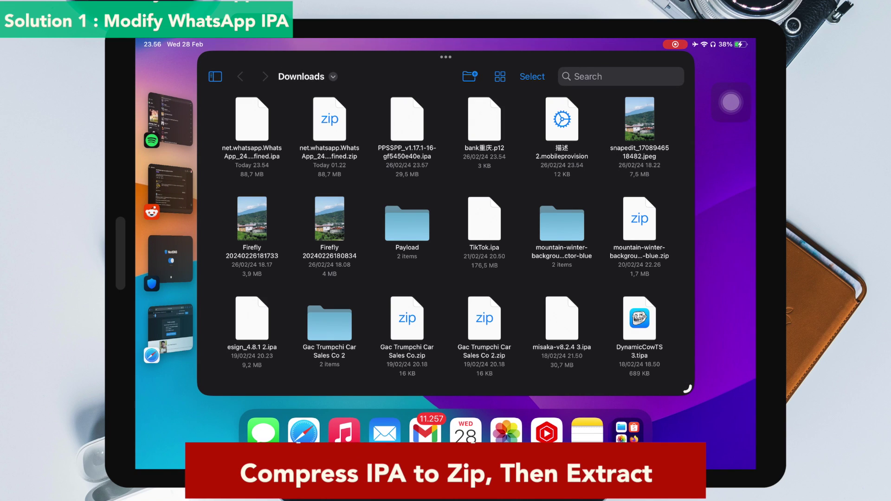
Compress the WhatsApp .ipa into a zip, keeping its name, and open the Payload folder
right_click(252, 118)
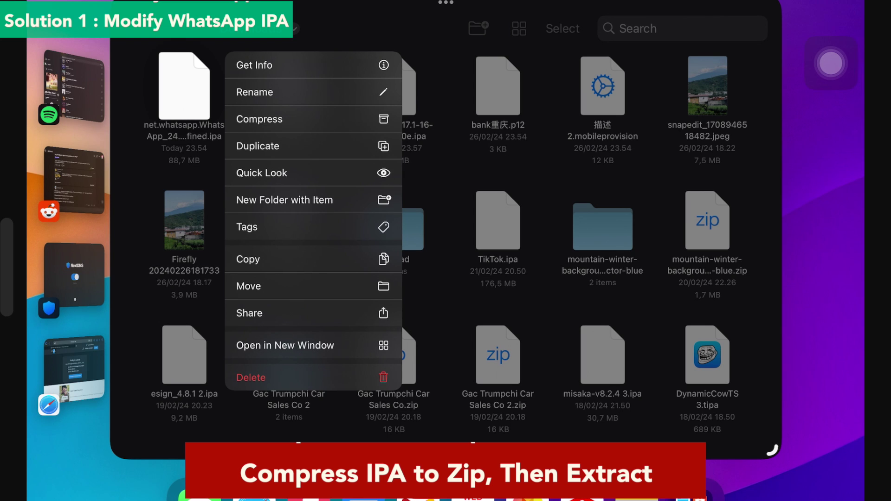
click(260, 119)
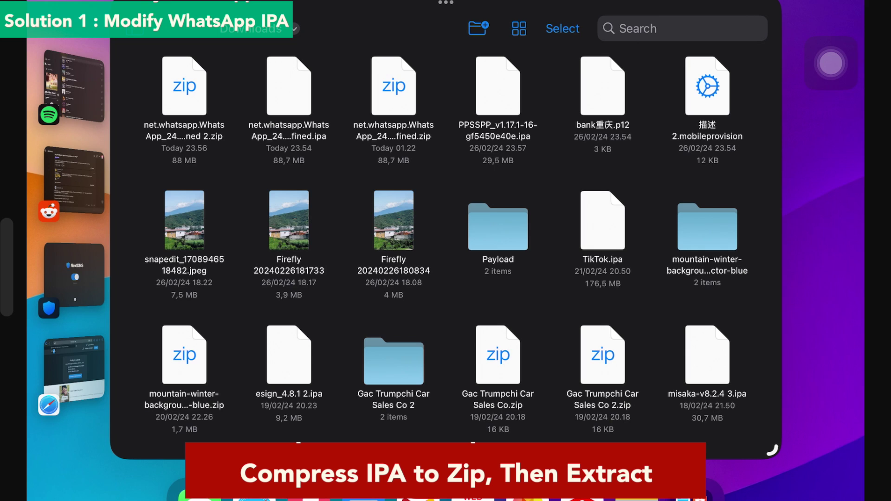
click(184, 136)
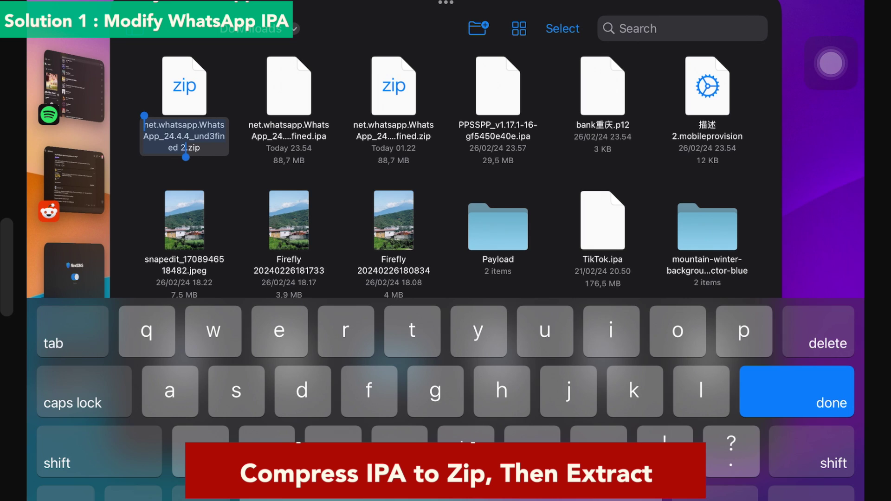
key(Return)
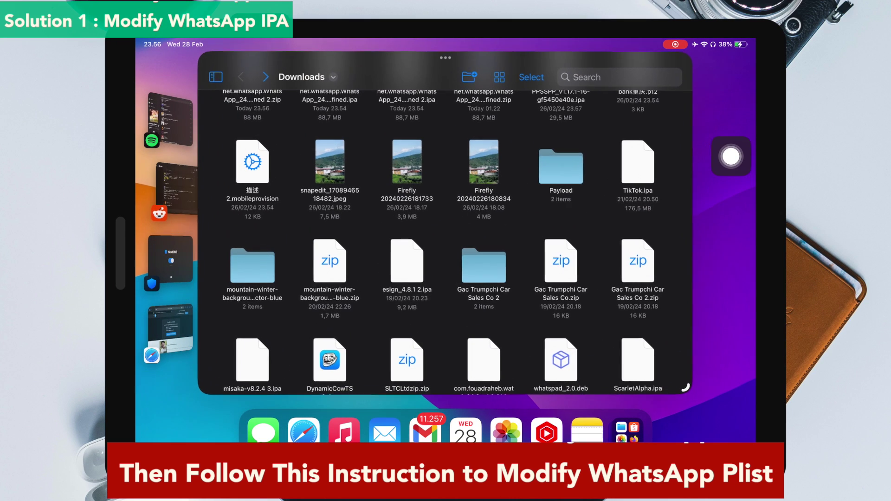
click(562, 167)
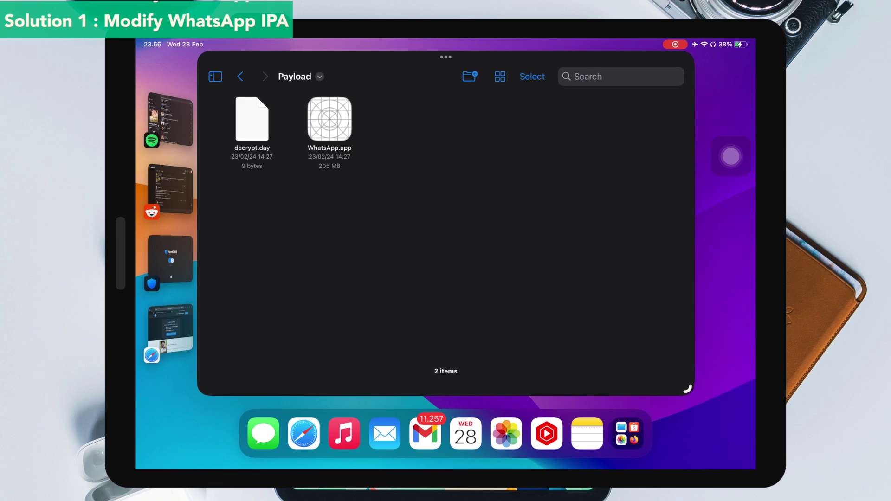
key(super+h)
Launch Filza from the Tweaks folder and open the Payload folder in Downloads
click(402, 93)
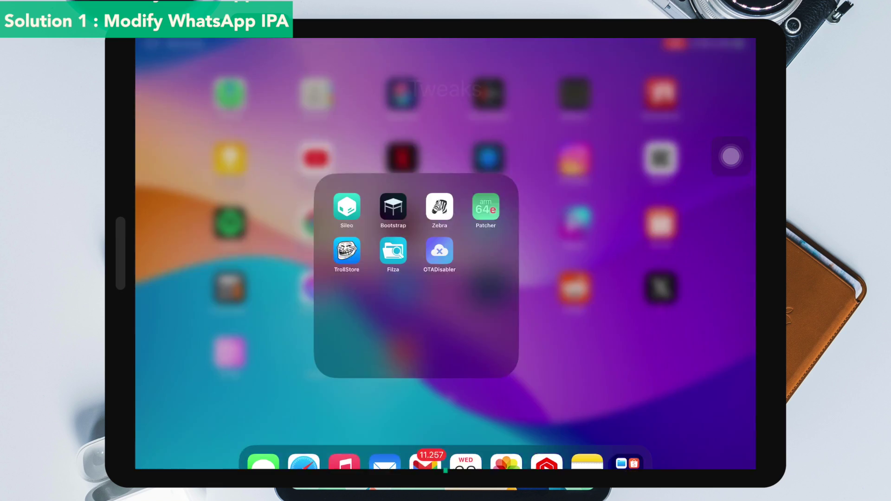
click(393, 251)
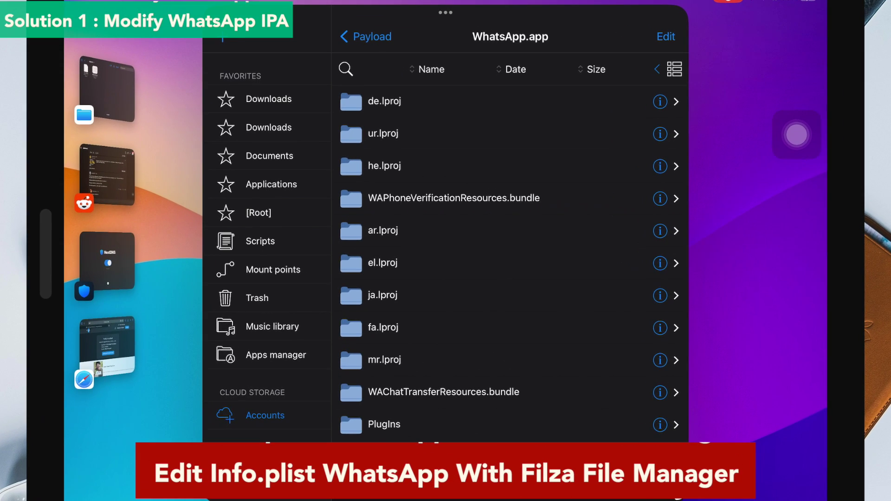
click(269, 99)
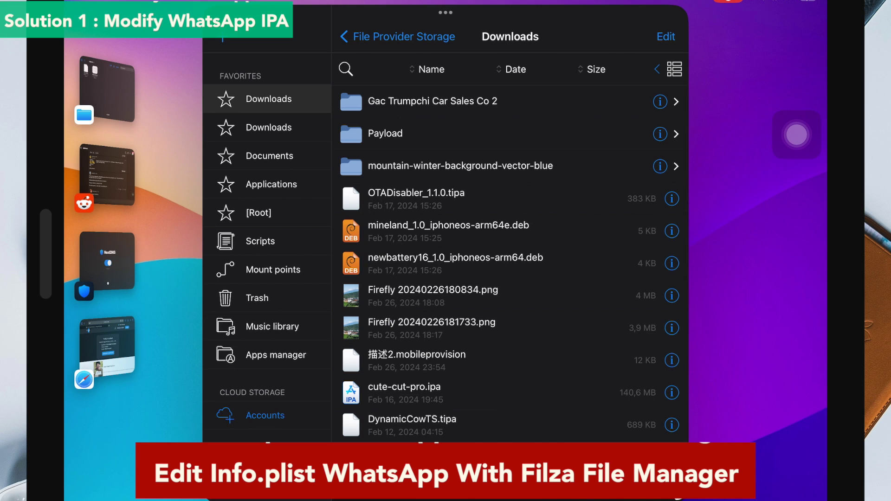
click(385, 133)
click(388, 134)
Open WhatsApp.app and scroll down to its 13 KB Info.plist
click(401, 101)
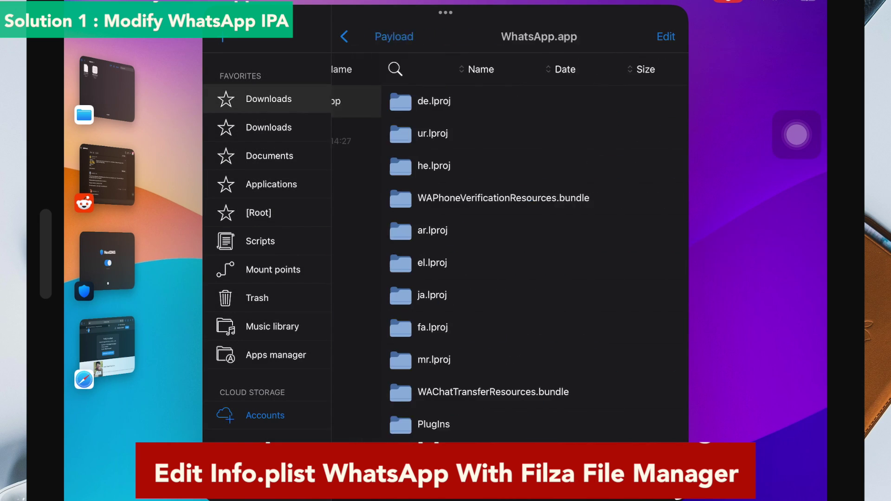
scroll(511, 260, down, 10)
scroll(511, 260, down, 15)
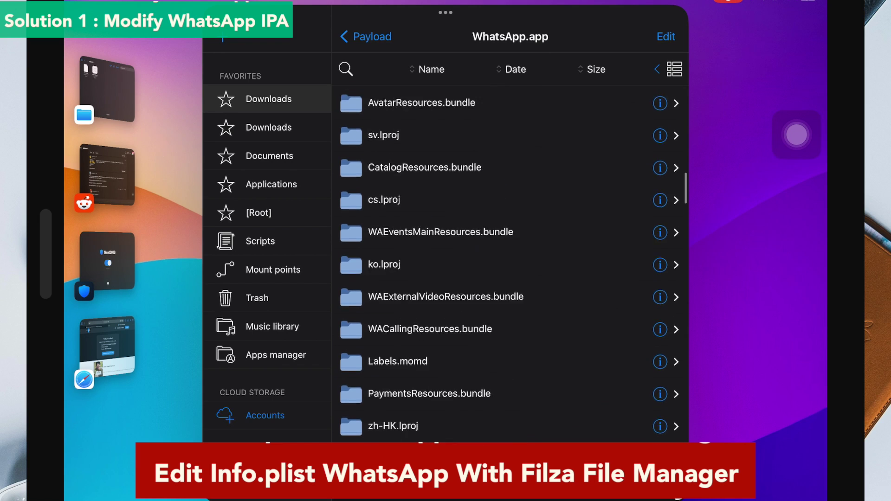
scroll(510, 260, down, 10)
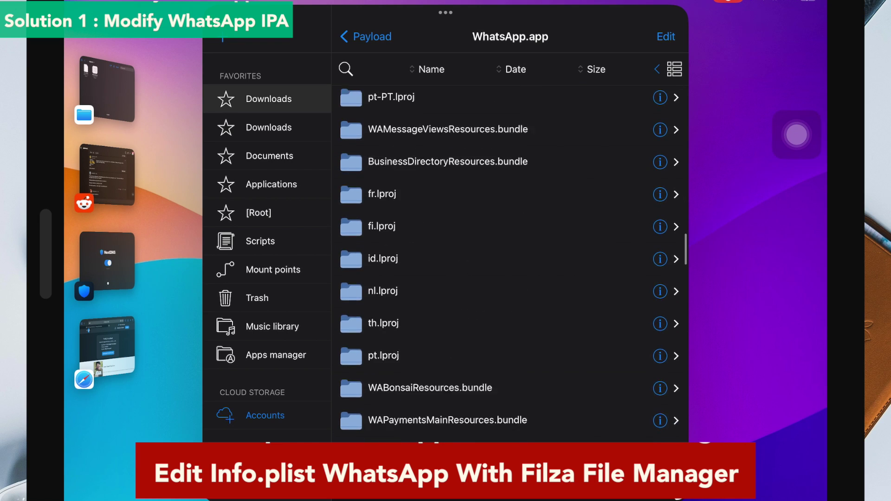
scroll(511, 260, down, 10)
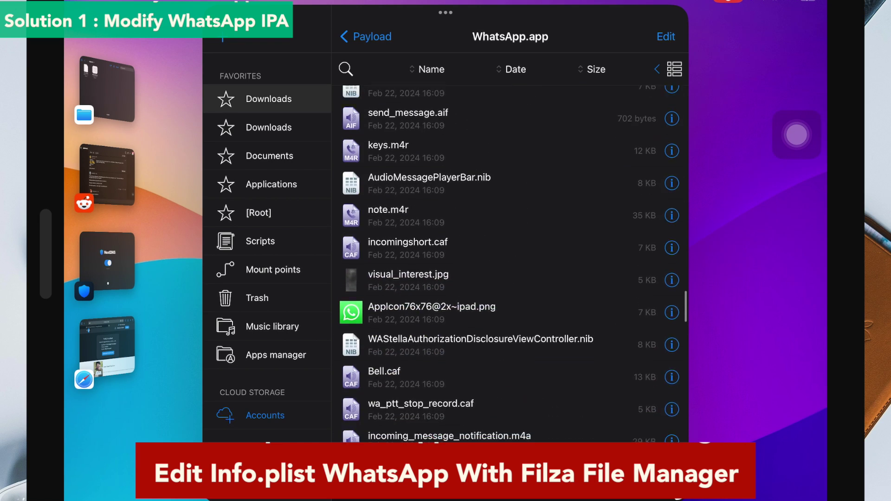
scroll(511, 260, down, 8)
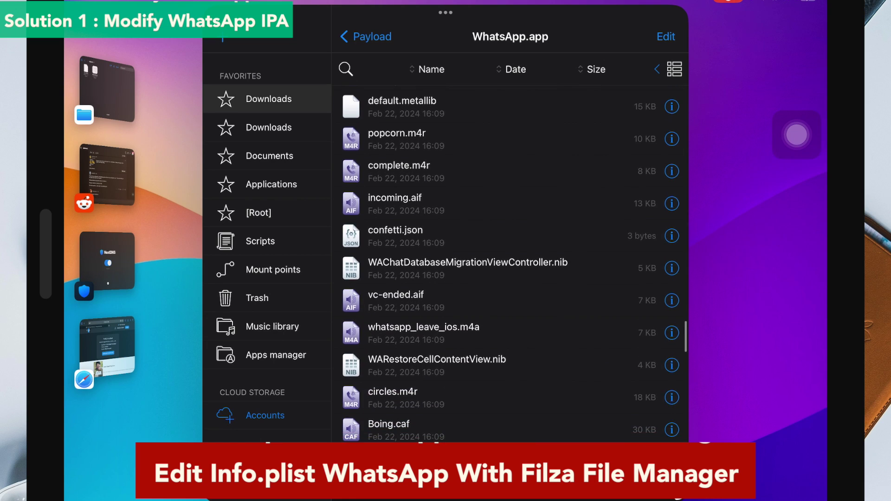
scroll(511, 260, down, 8)
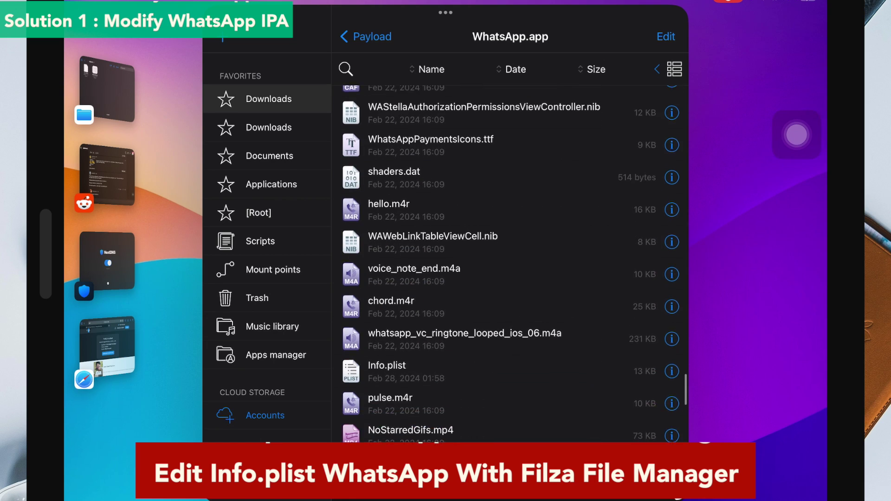
Open Info.plist and expand Root and UIRequiredDeviceCapabilities
click(386, 183)
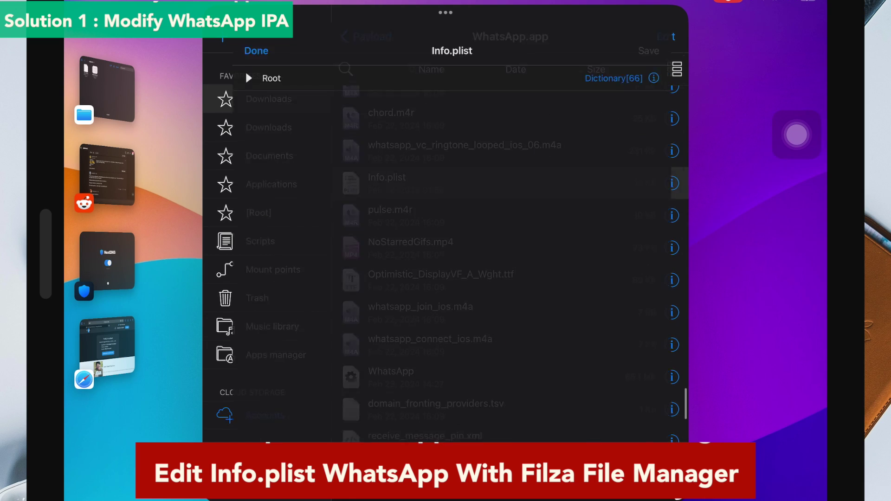
click(219, 65)
scroll(445, 251, down, 10)
scroll(446, 269, down, 5)
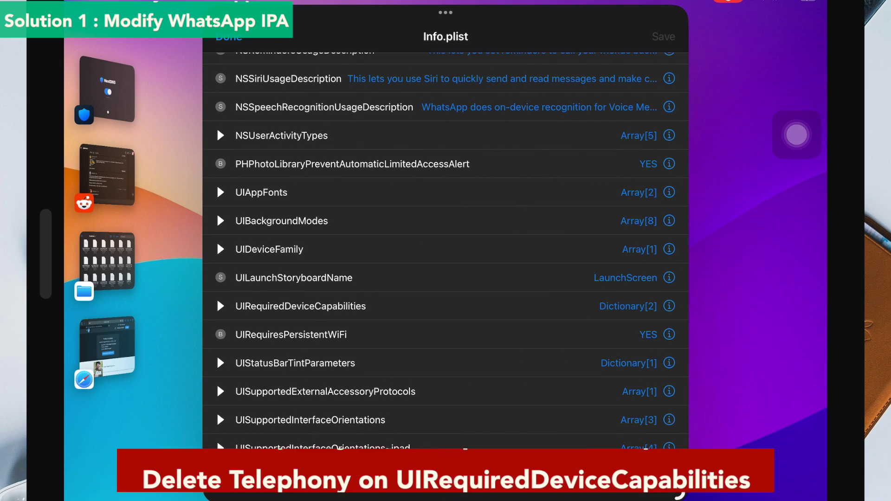
click(220, 306)
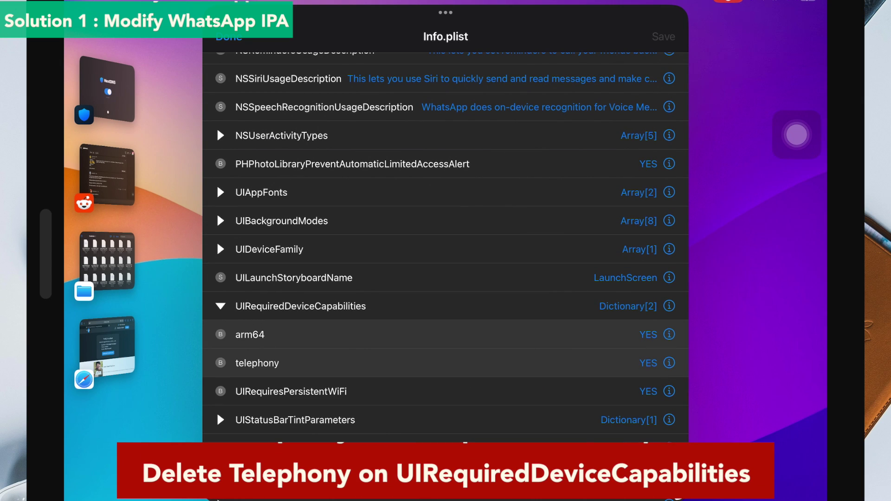
Delete the telephony entry, close the plist editor and return to Payload
click(669, 363)
click(646, 266)
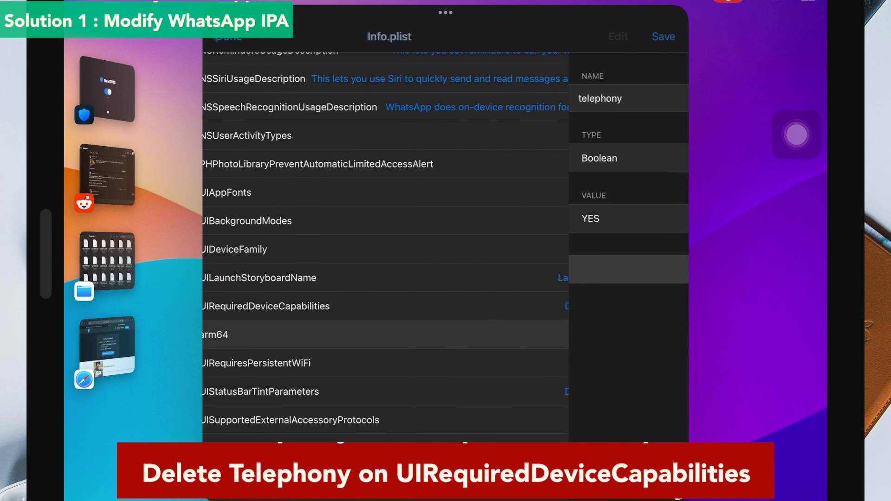
scroll(445, 277, up, 2)
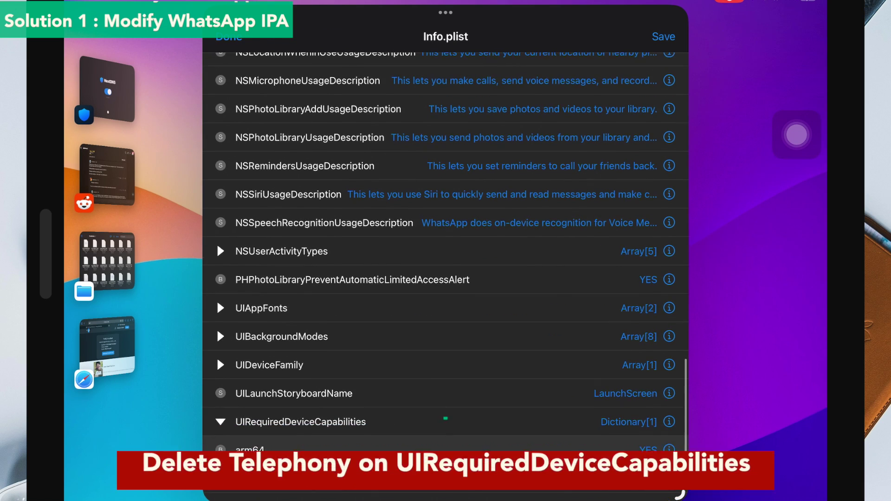
scroll(445, 277, down, 4)
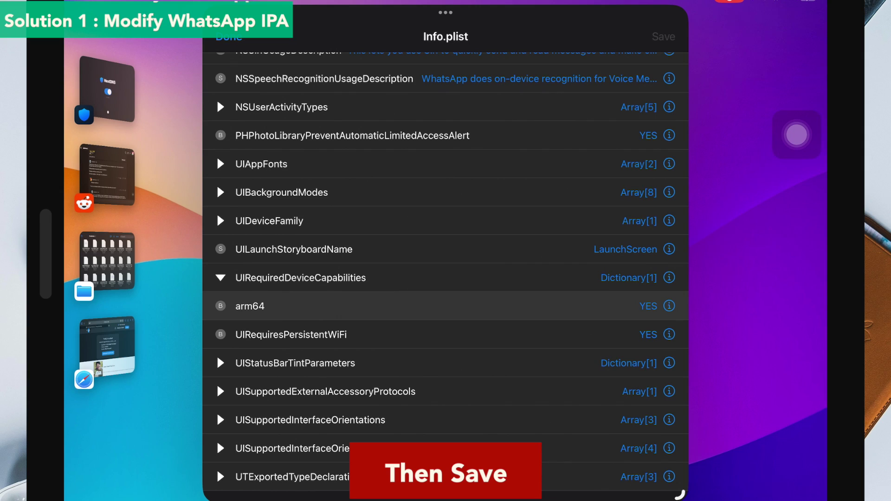
click(229, 37)
click(358, 36)
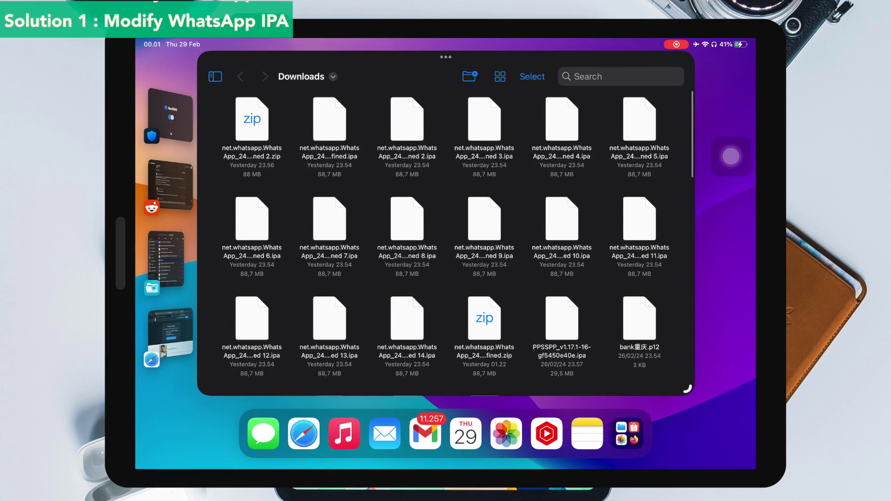
Compress the Payload folder into Payload.zip
scroll(445, 241, up, 2)
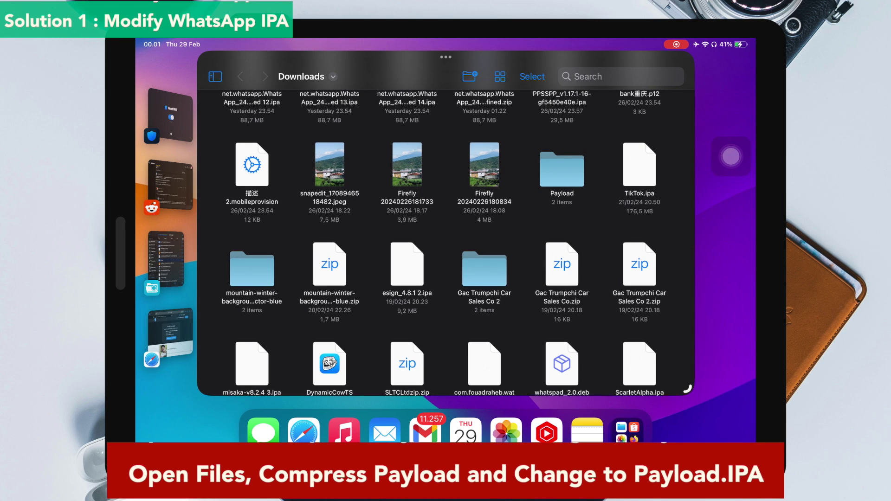
right_click(561, 169)
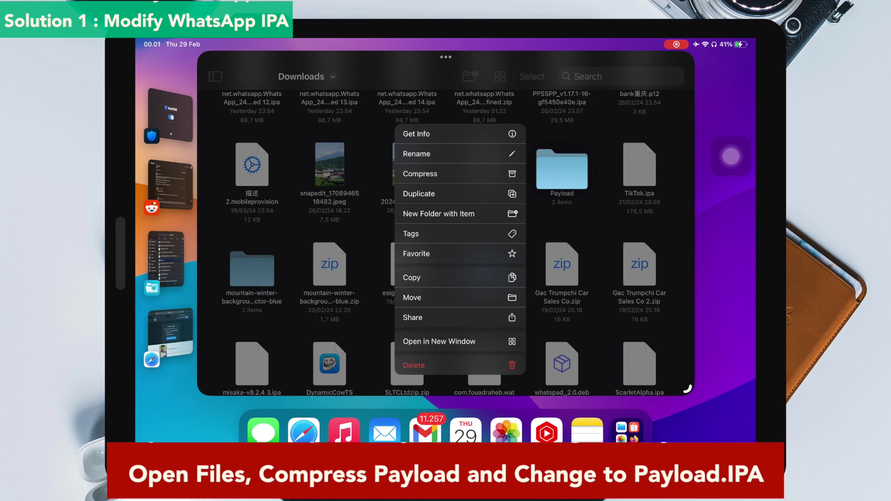
click(420, 173)
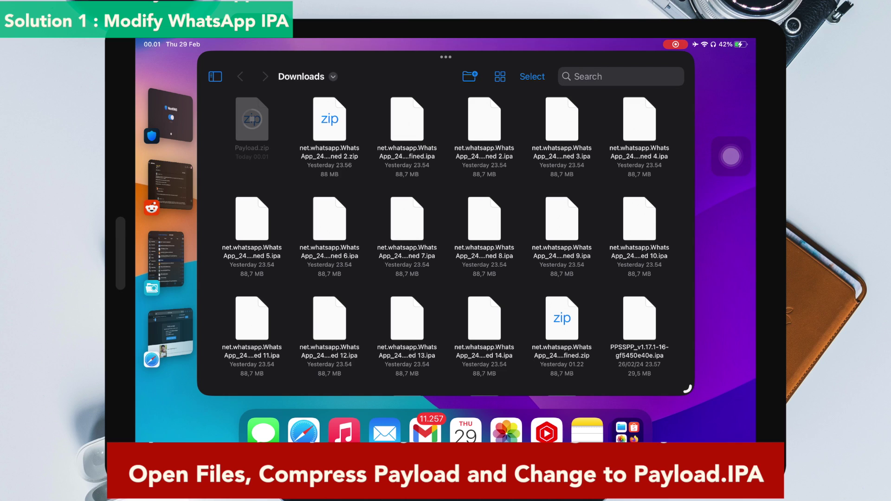
Create an untitled folder in Downloads, then delete it again
right_click(320, 185)
click(346, 149)
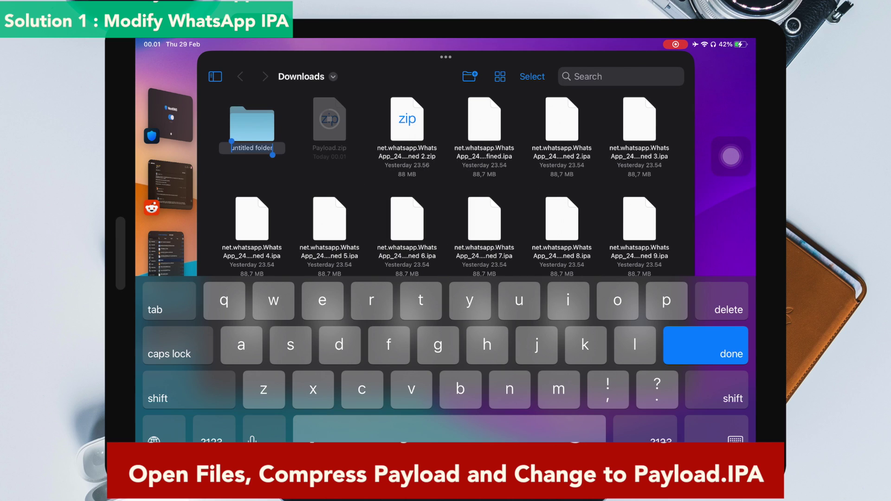
key(Return)
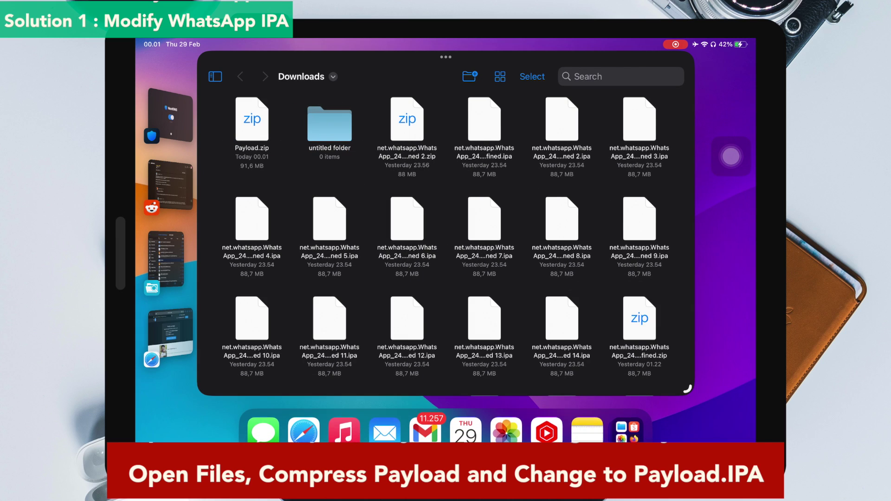
right_click(330, 123)
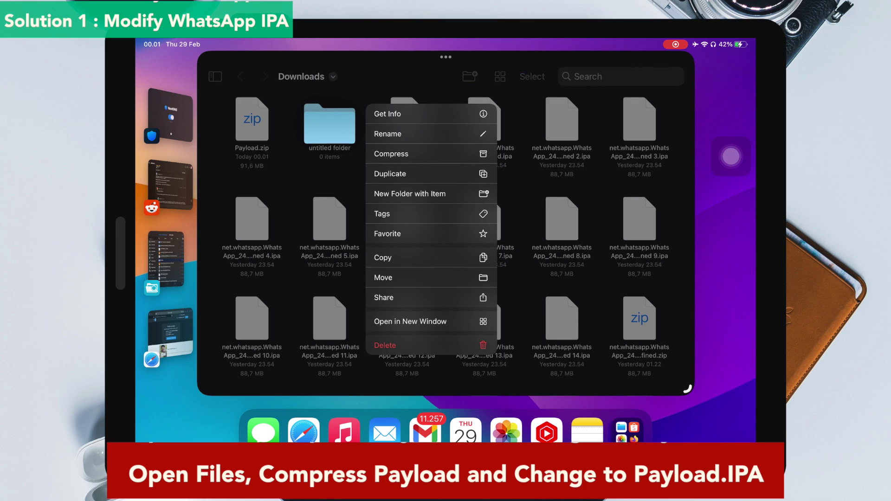
click(385, 345)
Rename Payload.zip to Payload.ipa, accepting the .ipa extension change
right_click(252, 120)
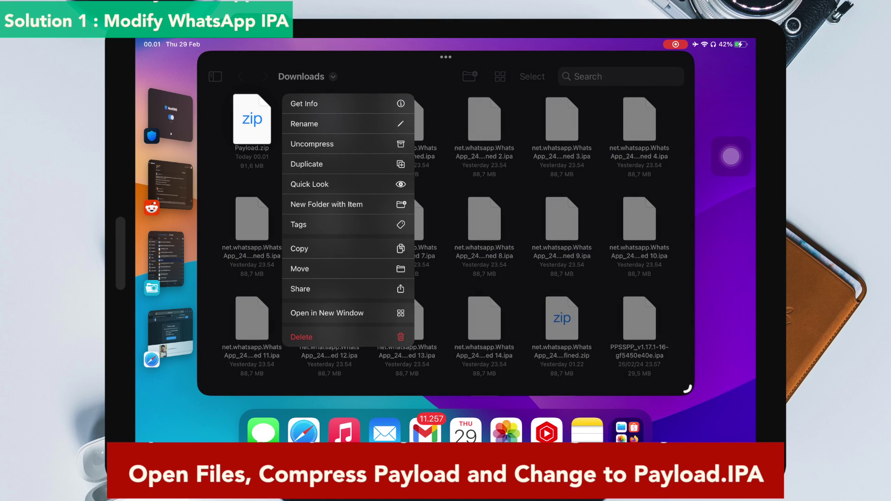
click(304, 123)
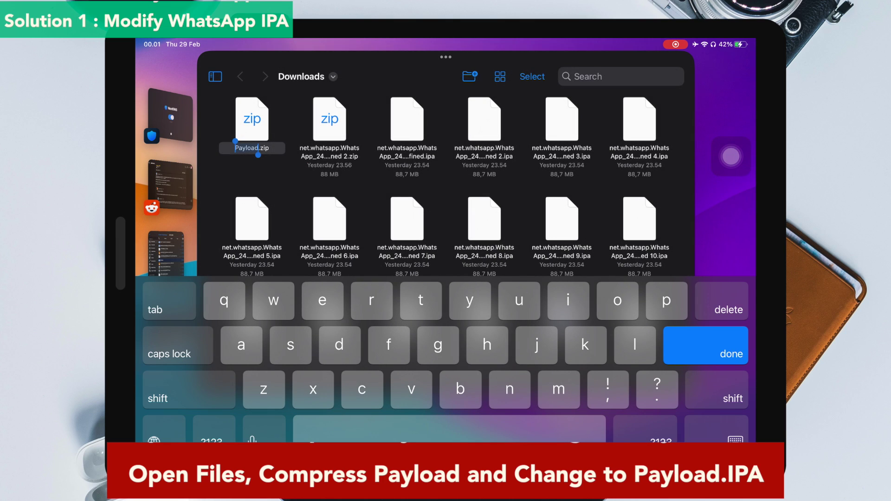
key(BackSpace)
key(BackSpace)
key(BackSpace)
text(ipa)
key(Return)
click(410, 260)
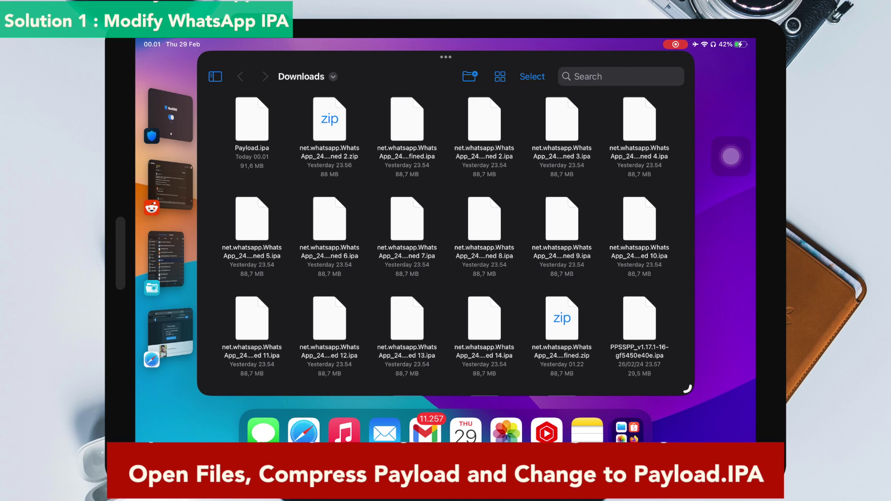
right_click(252, 119)
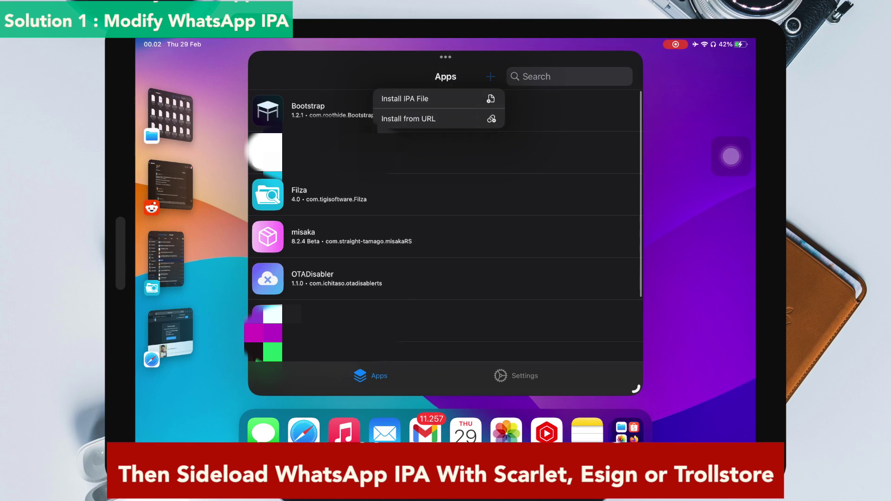
Install Payload.ipa from Downloads, found by searching 'pay', via TrollStore's Install IPA File
click(311, 183)
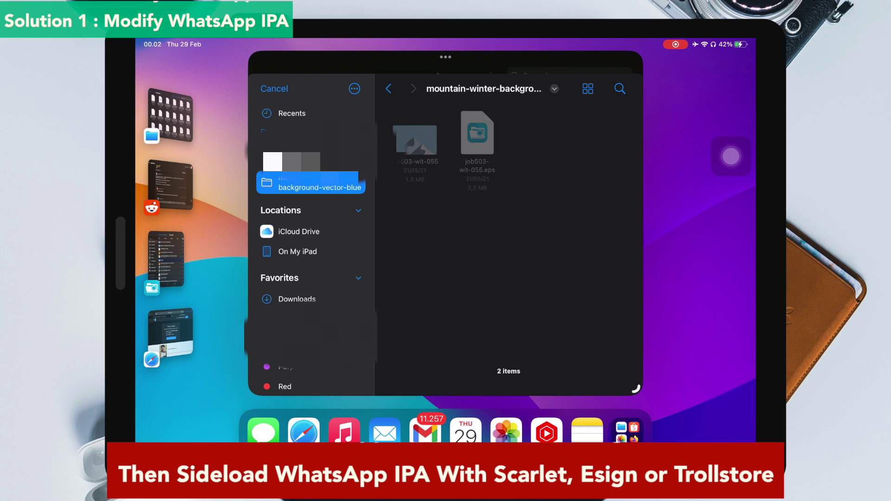
click(297, 299)
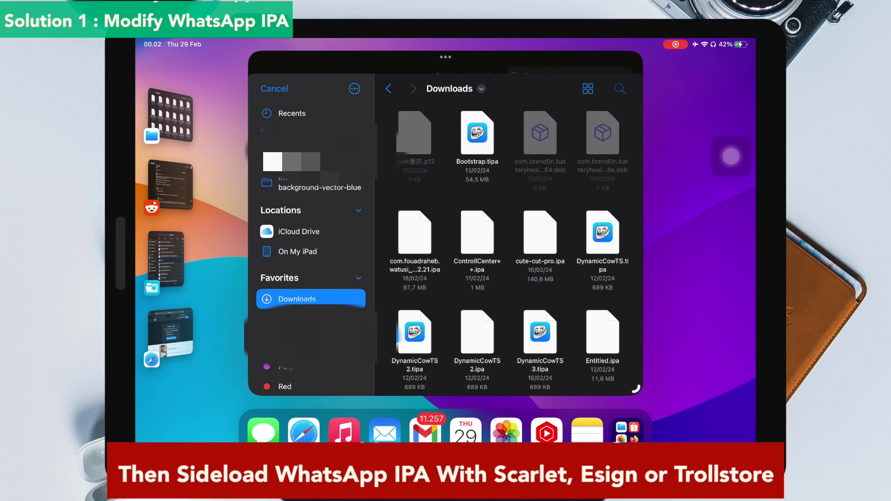
click(620, 88)
text(pay)
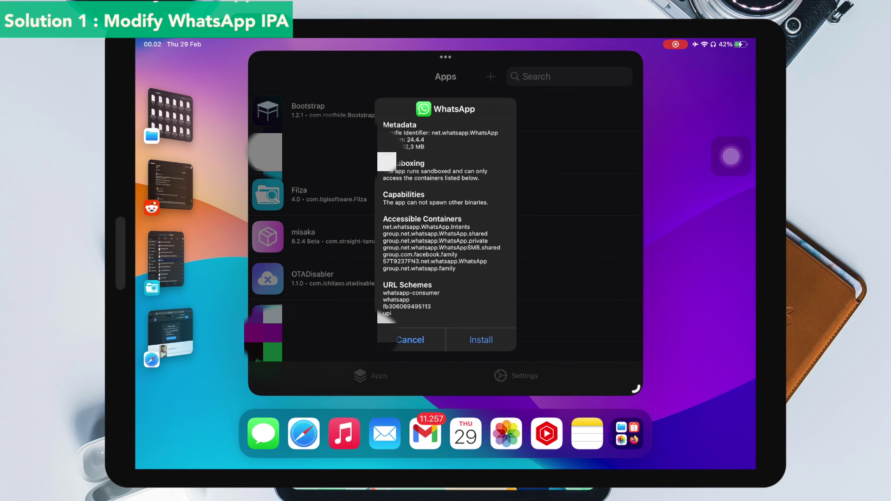
click(481, 339)
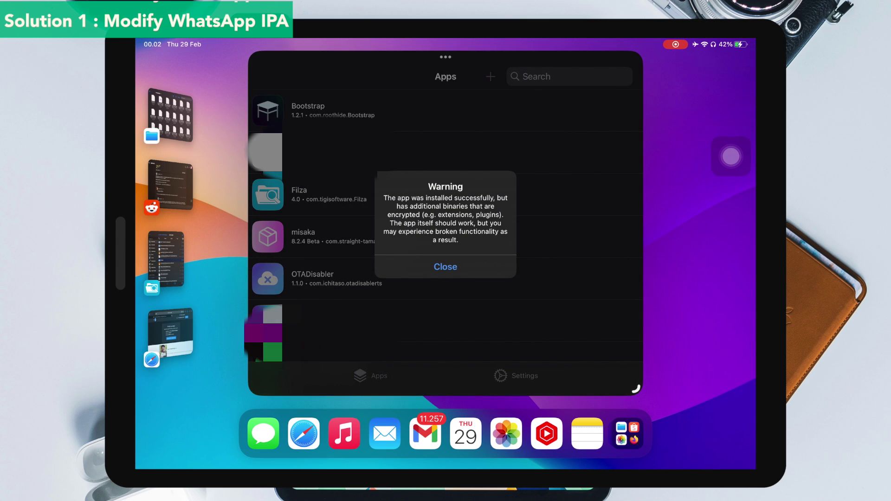
Dismiss TrollStore's warning and launch the newly installed WhatsApp from the Home Screen
click(445, 267)
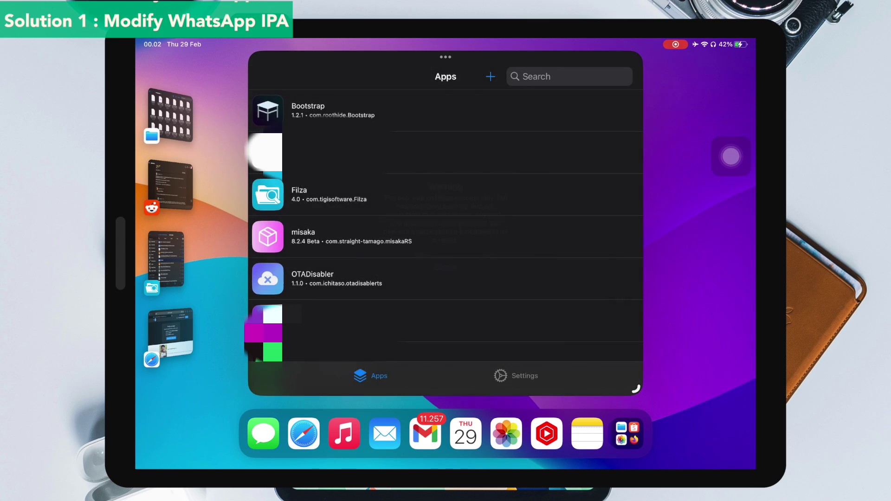
drag(446, 466, 445, 324)
click(696, 325)
click(488, 353)
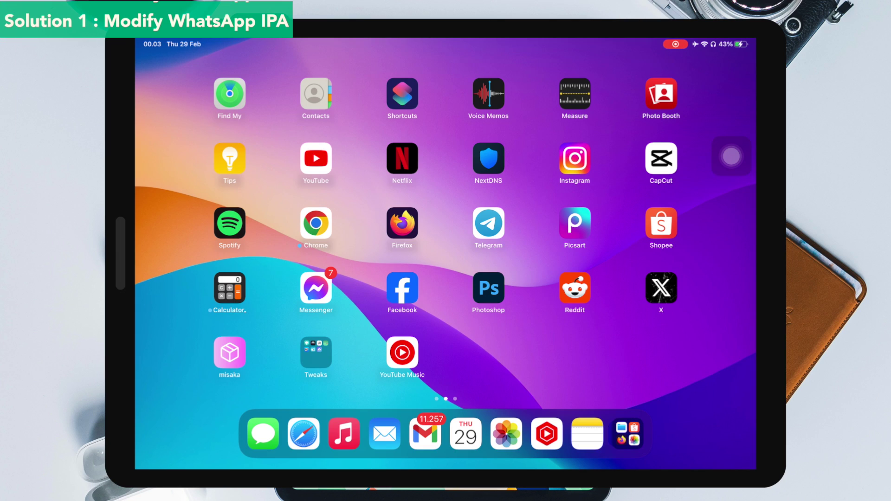
Add the WhatsApp Web page in Safari to the Home Screen as 'WhatsApp Web'
click(303, 434)
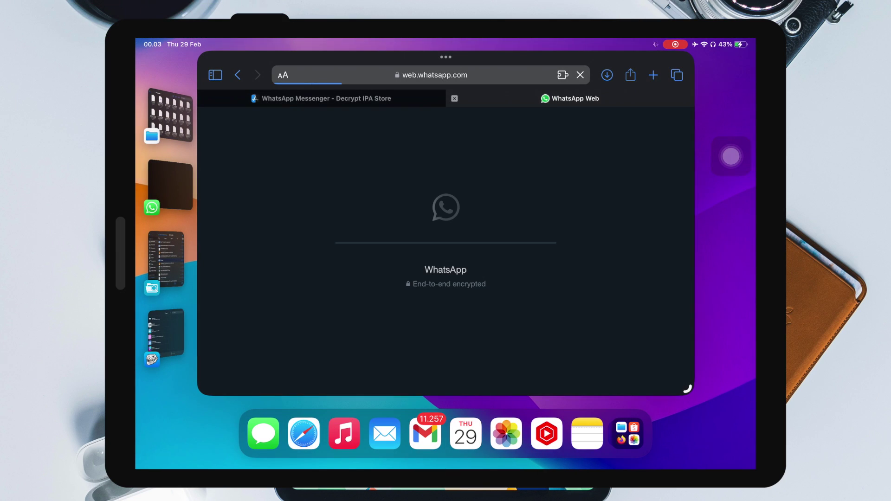
click(630, 75)
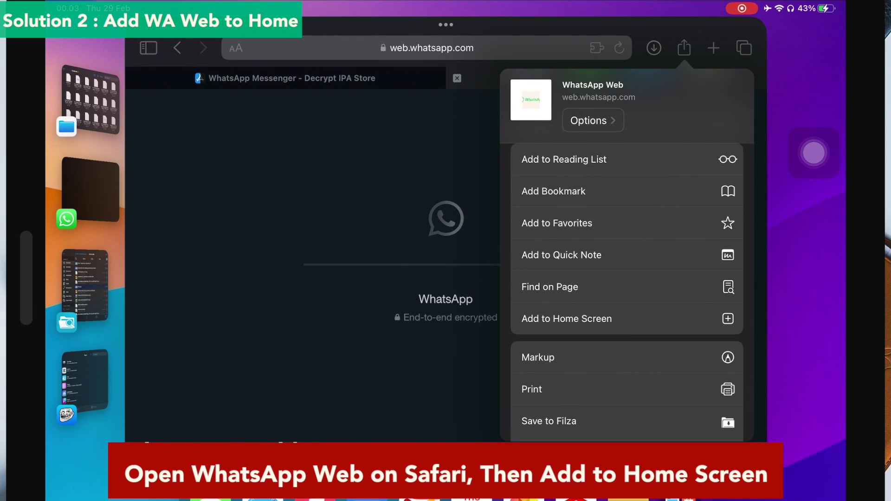
click(567, 319)
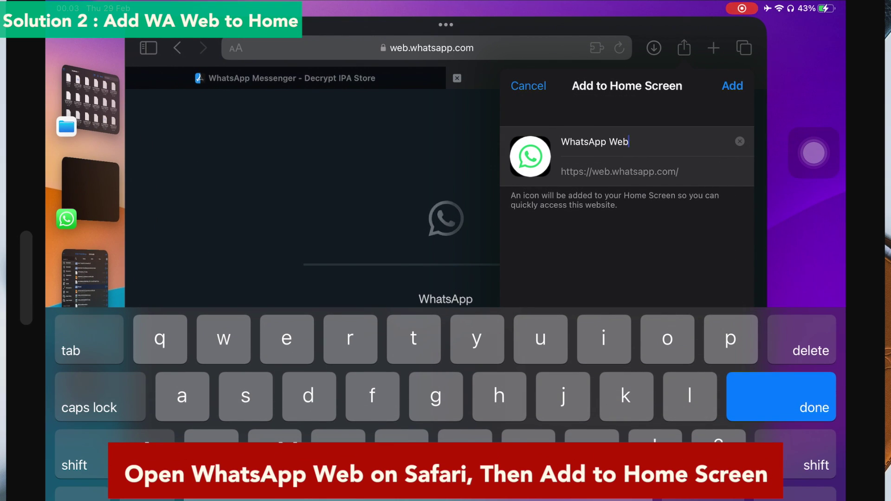
click(733, 86)
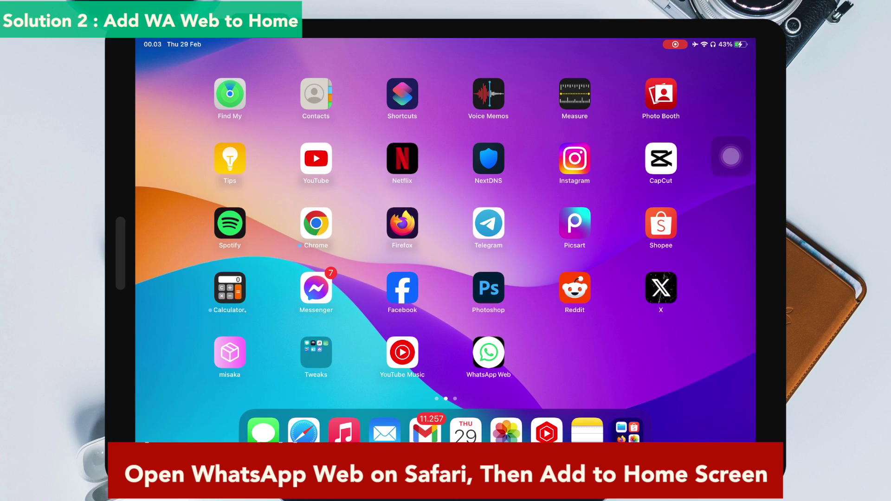
Launch the WhatsApp Web shortcut from the Home Screen
click(488, 353)
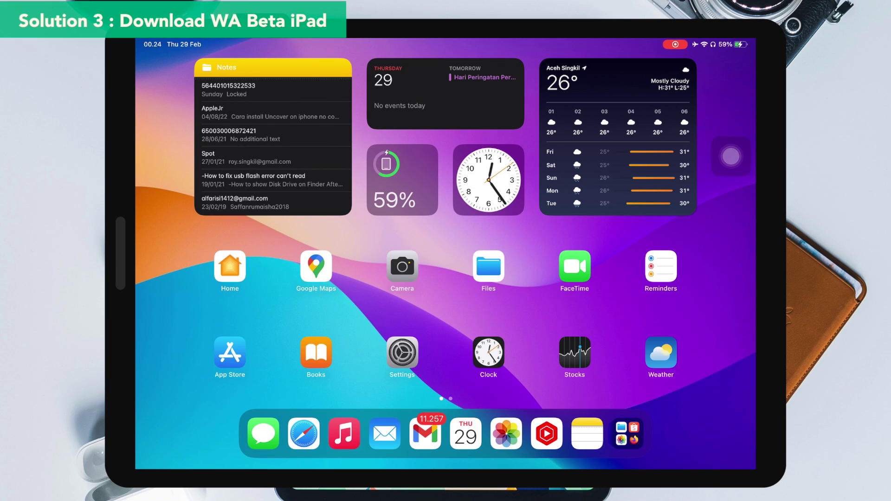
Search the App Store for 'testflight', redoing a mistaken search, and get TestFlight
click(229, 353)
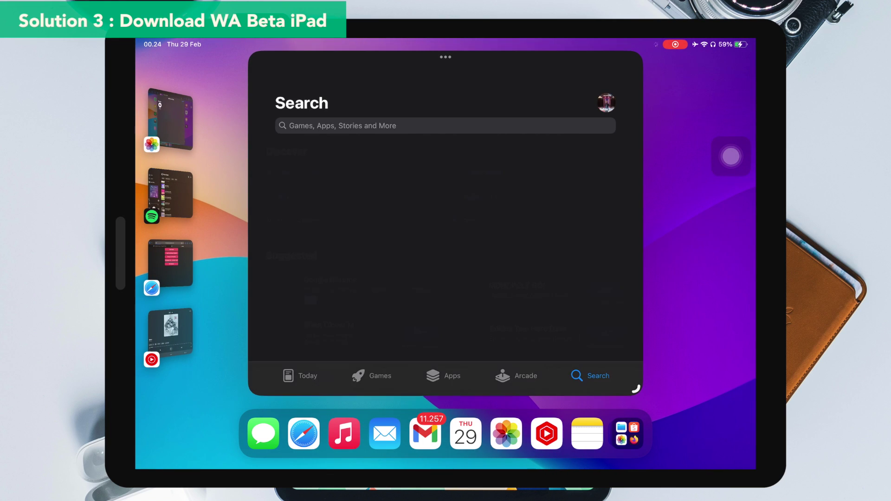
click(446, 125)
text(test)
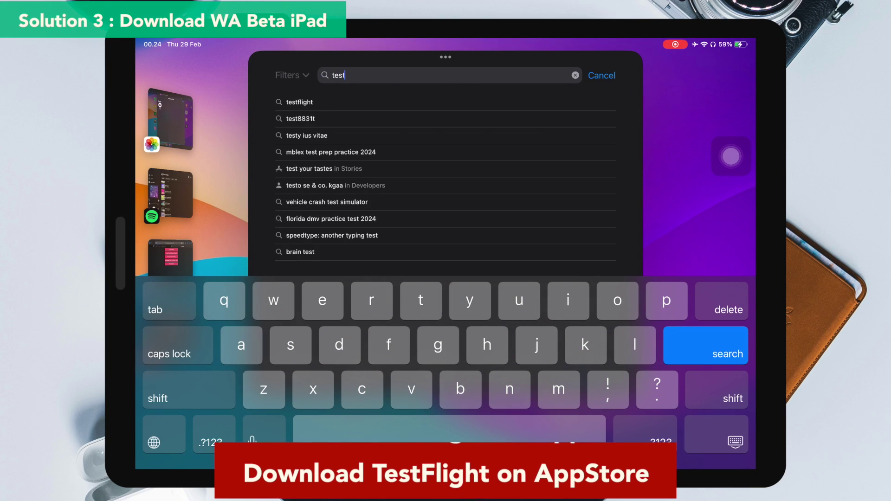
click(300, 119)
click(575, 75)
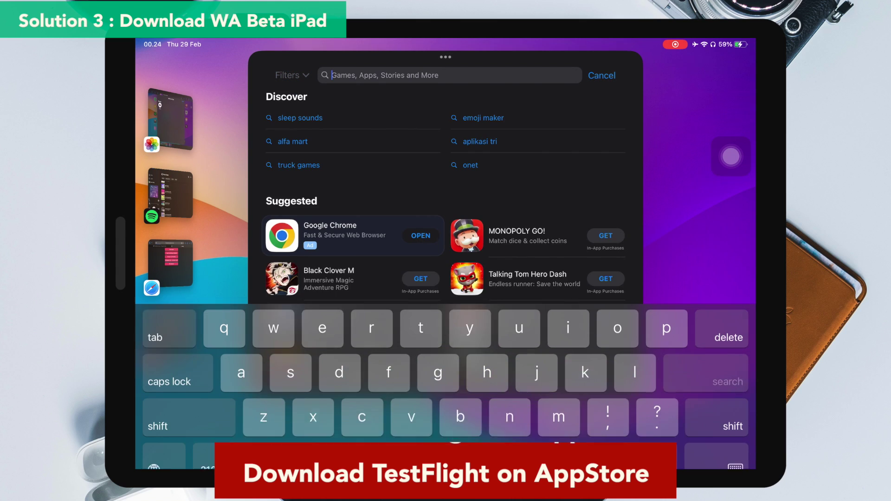
text(test)
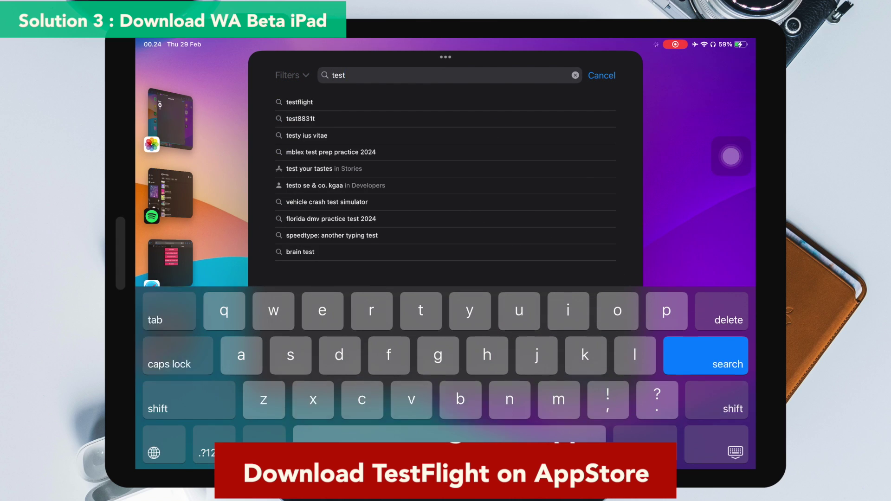
click(288, 100)
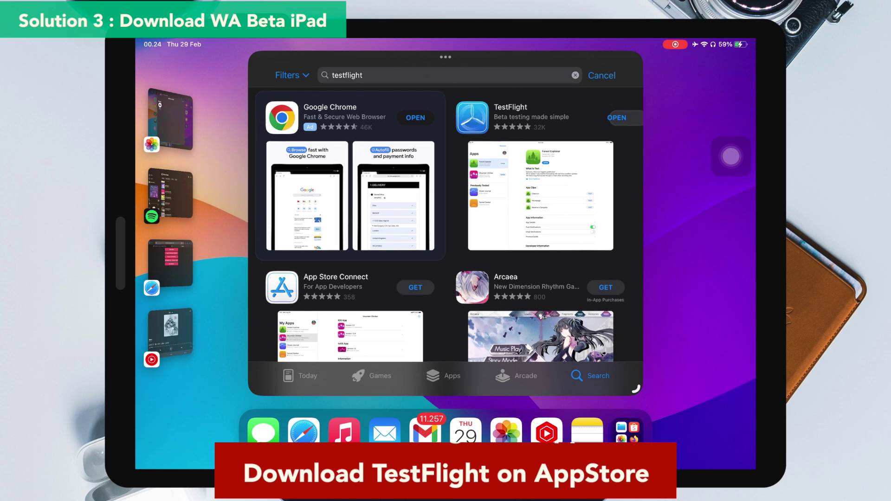
Google 'whatsapp beta ipad link' in Safari to open the WhatsApp Messenger TestFlight beta link
drag(446, 467, 446, 325)
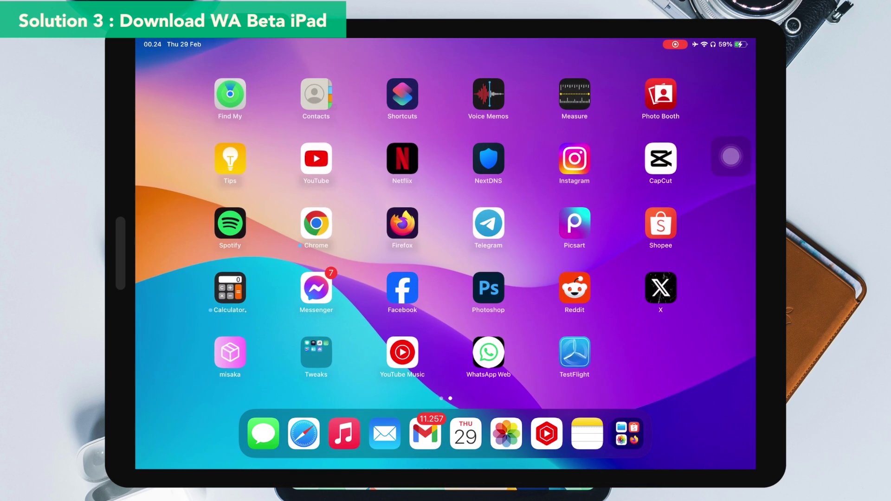
right_click(575, 352)
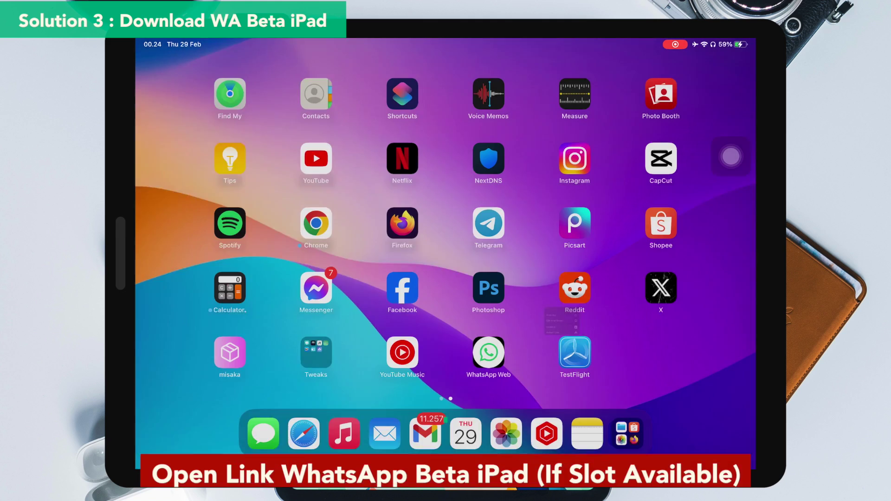
text(t)
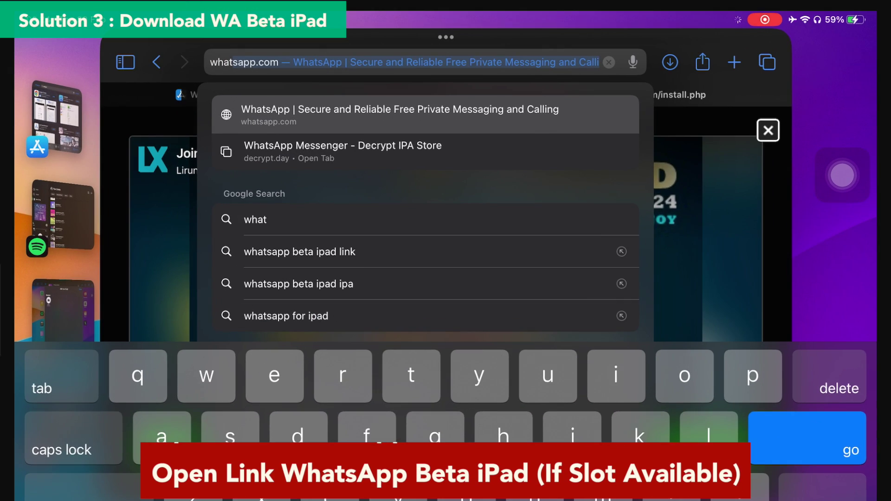
click(324, 258)
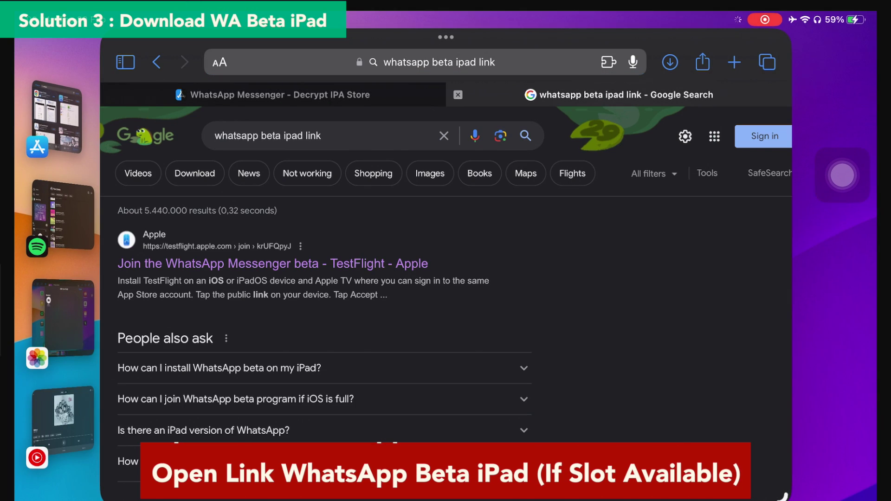
click(268, 136)
key(Return)
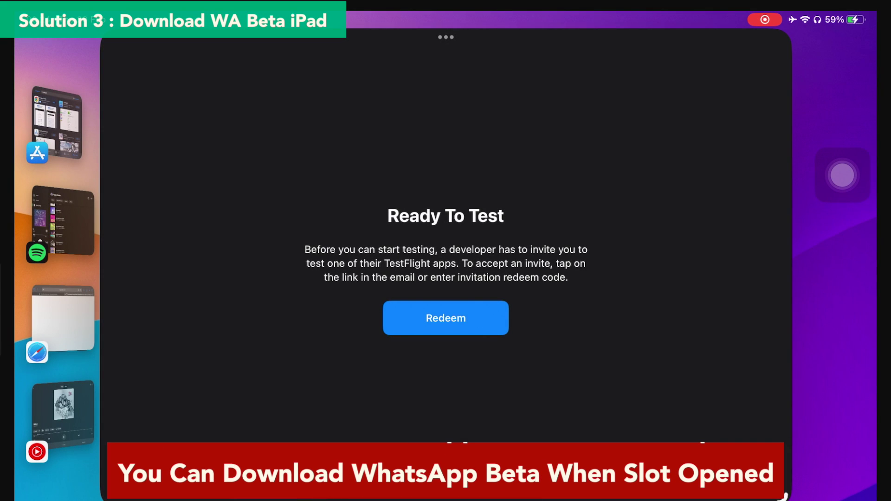
Cancel TestFlight's Redeem code entry, retry the Safari beta link, and dismiss 'This beta is full'
click(445, 318)
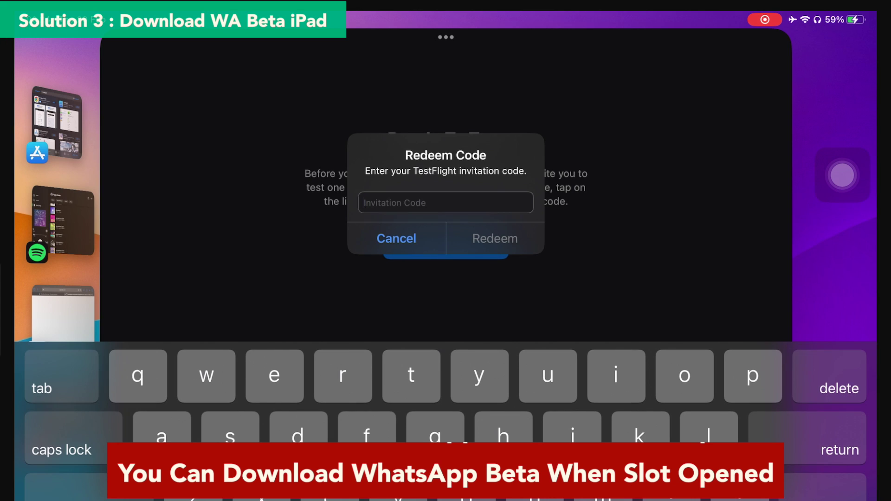
click(396, 236)
click(62, 318)
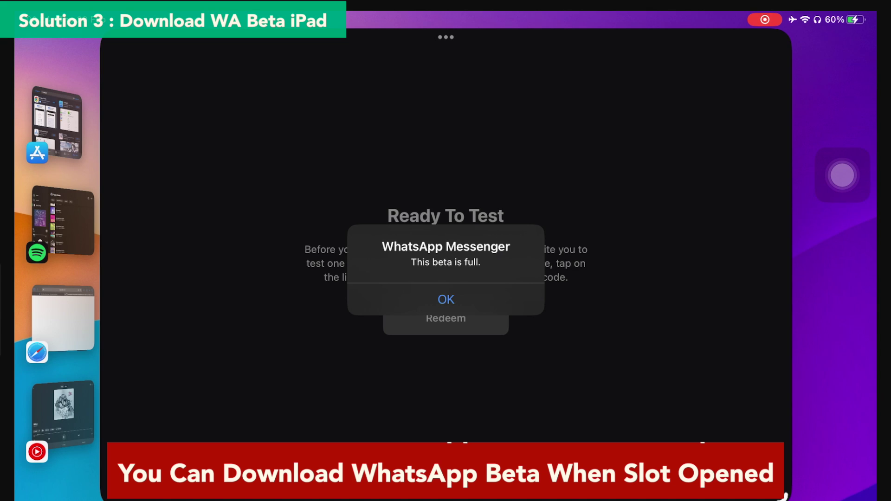
click(446, 299)
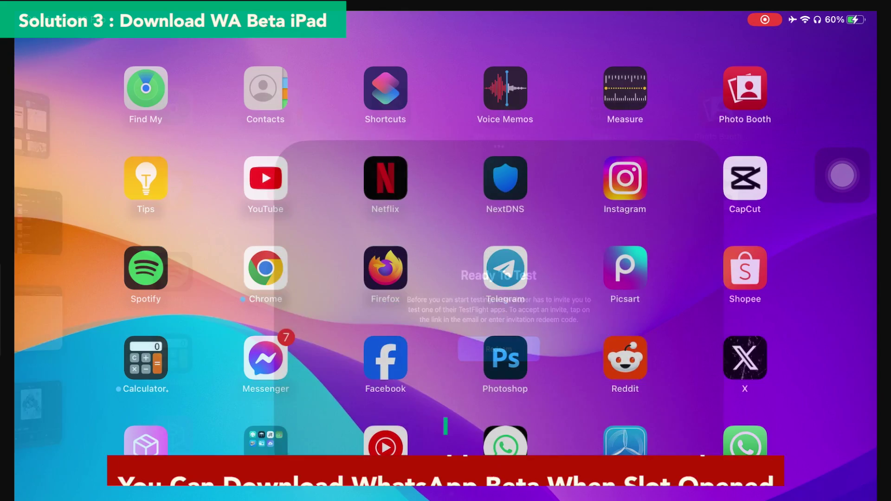